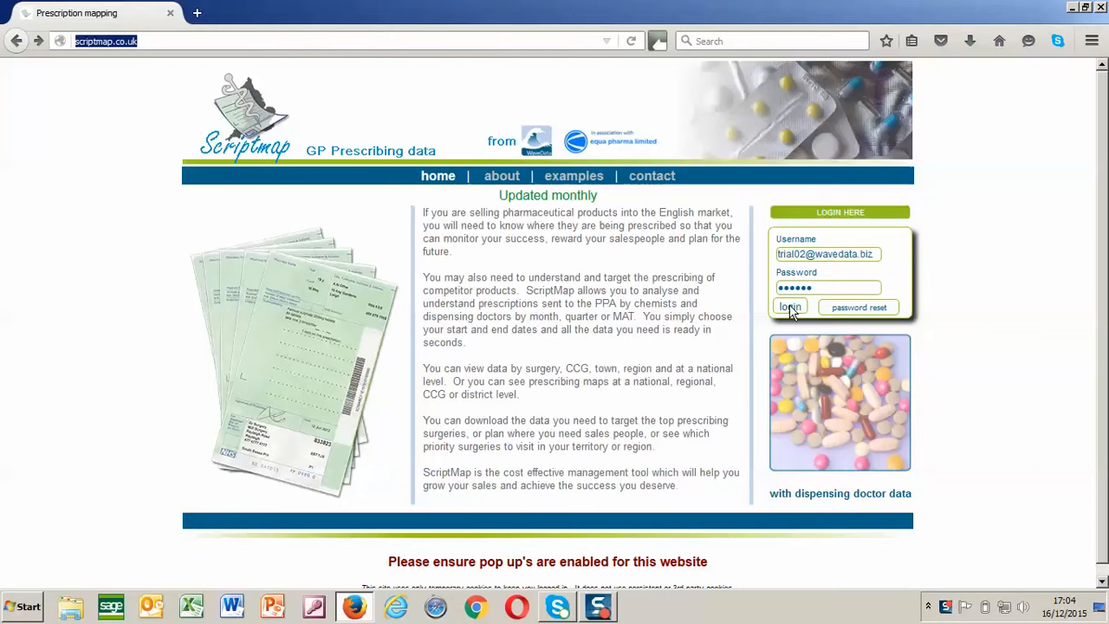
Step: Log in with the prefilled credentials and expand the product list of the Ciclosporin molecule coded 0802020G0
{"action": "left_click", "coordinate": [789, 307]}
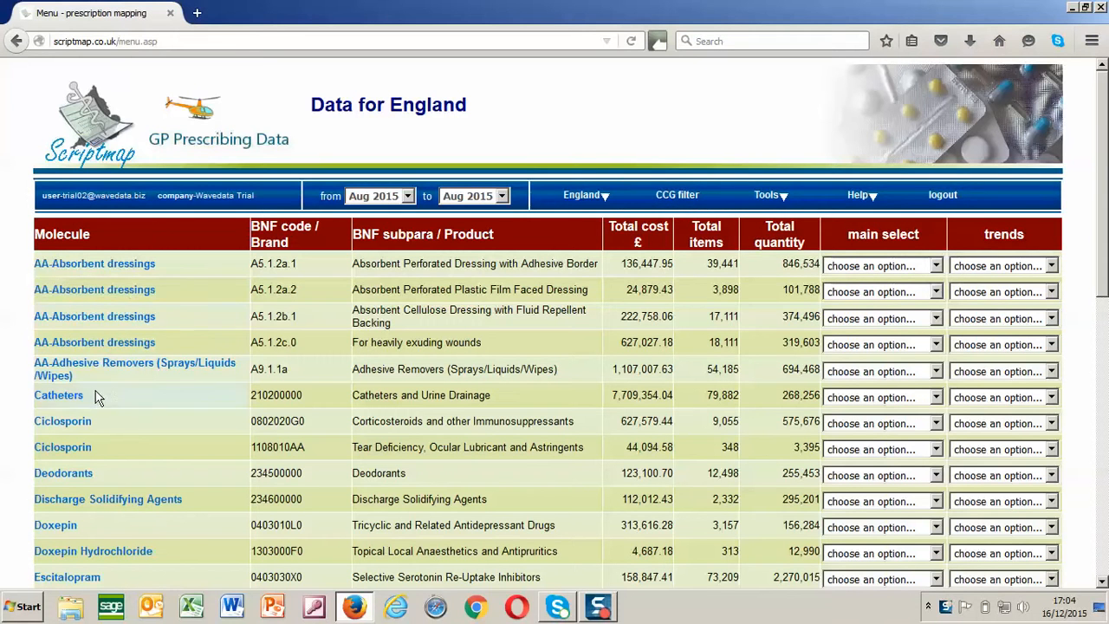
{"action": "left_click", "coordinate": [67, 421]}
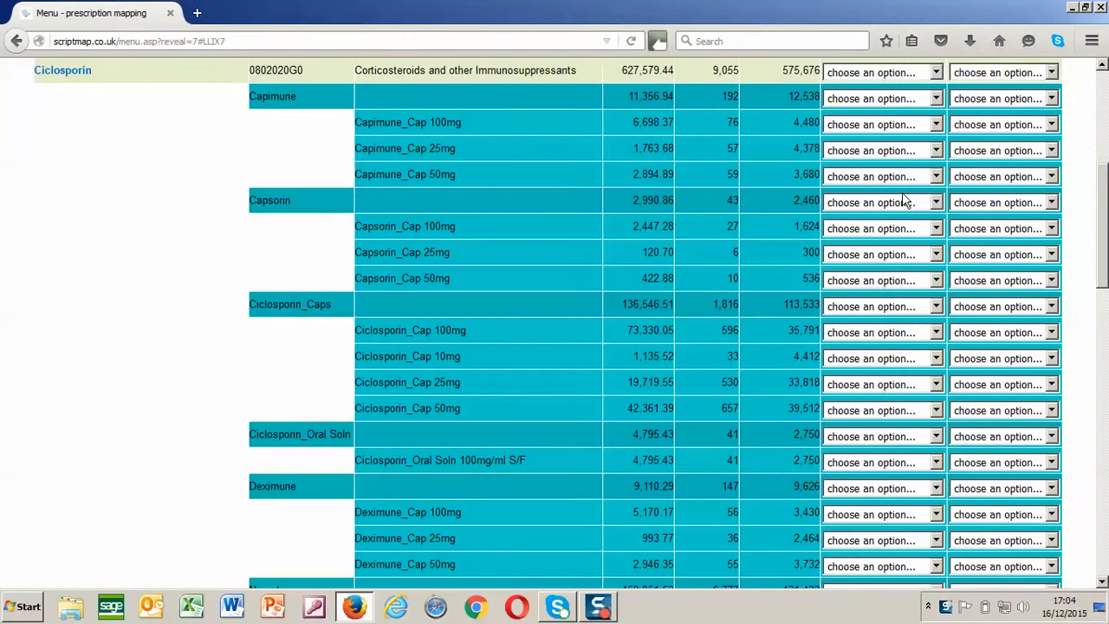
Step: Examine the main select options available for the Capsorin brand
{"action": "left_click", "coordinate": [897, 201]}
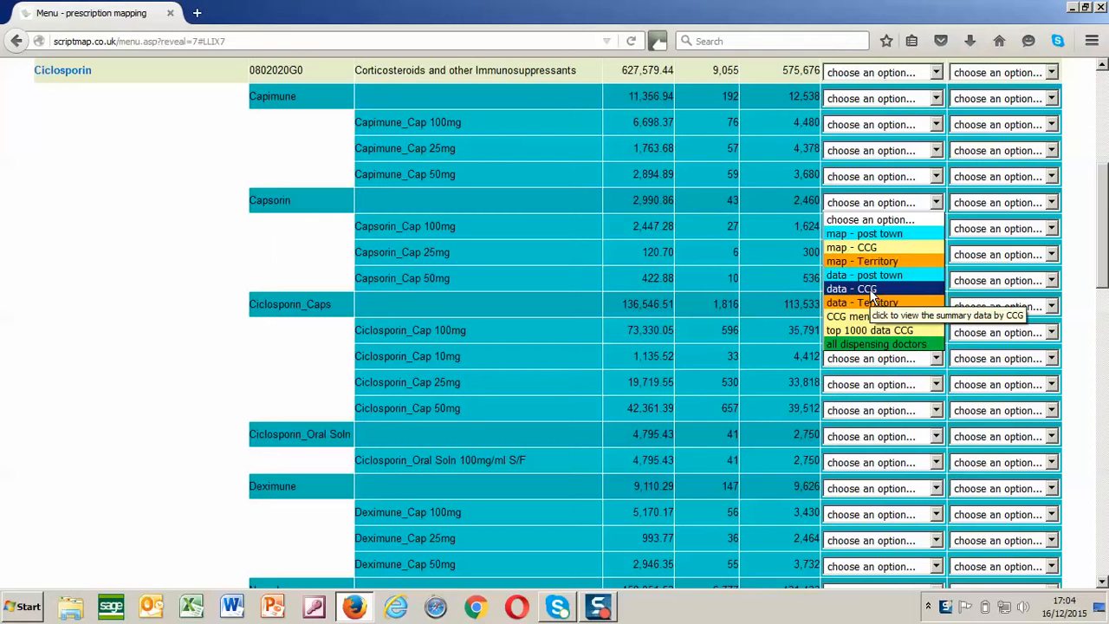
{"action": "left_click", "coordinate": [1104, 110]}
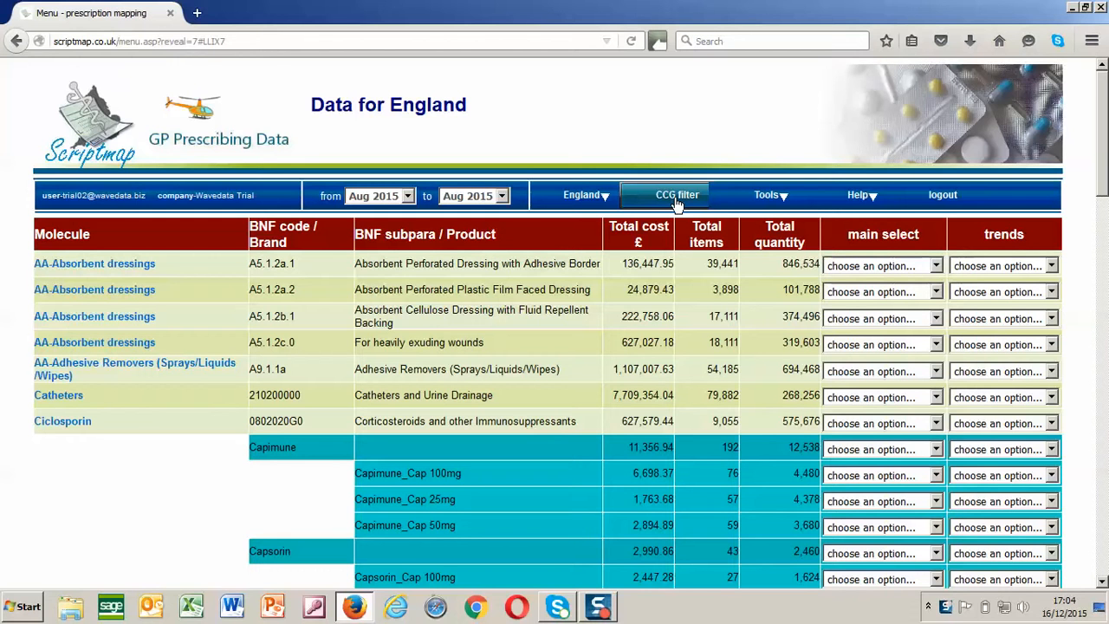
Step: Open the Territories list for the trial company
{"action": "mouse_move", "coordinate": [768, 206]}
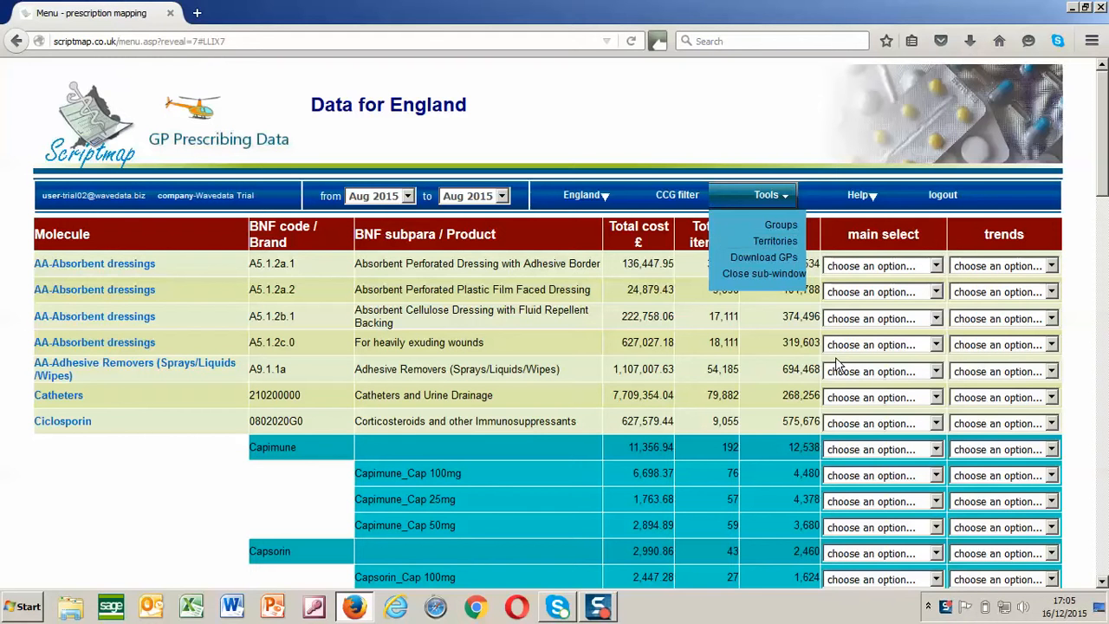
{"action": "left_click", "coordinate": [888, 449]}
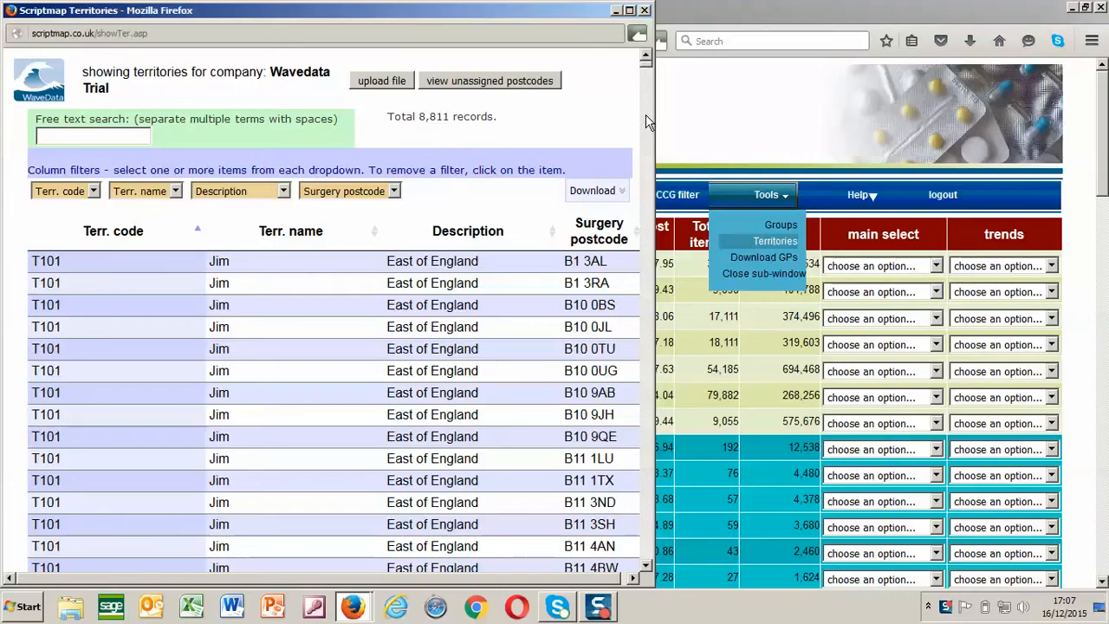
{"action": "left_click_drag", "start_coordinate": [646, 64], "coordinate": [667, 56]}
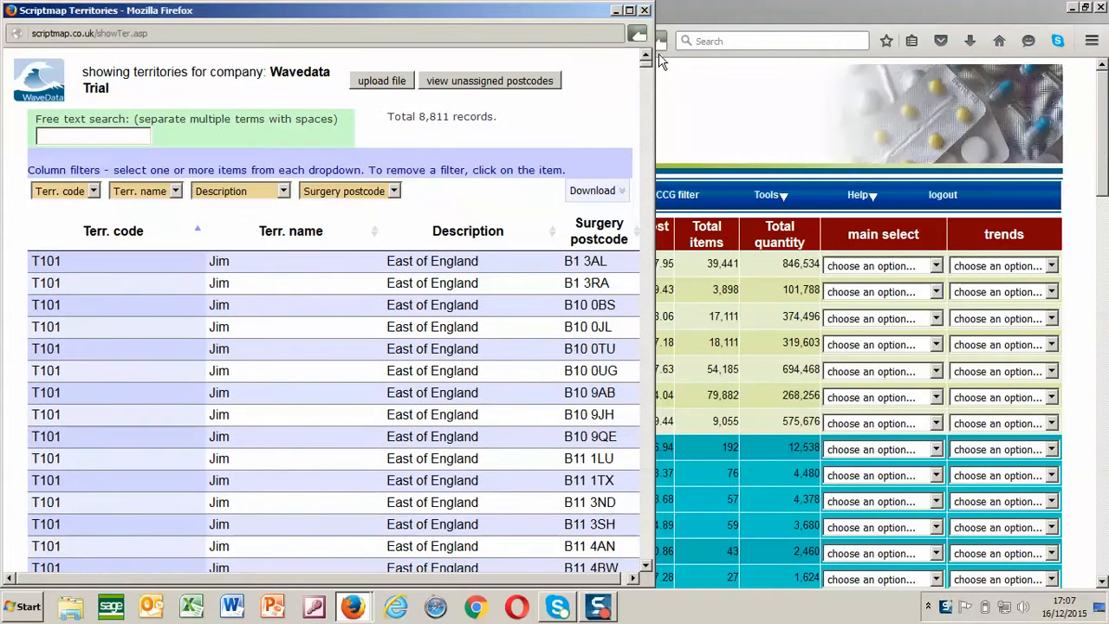
Step: Copy all the territory records to the clipboard and paste them into a blank Excel workbook starting at cell A1
{"action": "left_click", "coordinate": [594, 192]}
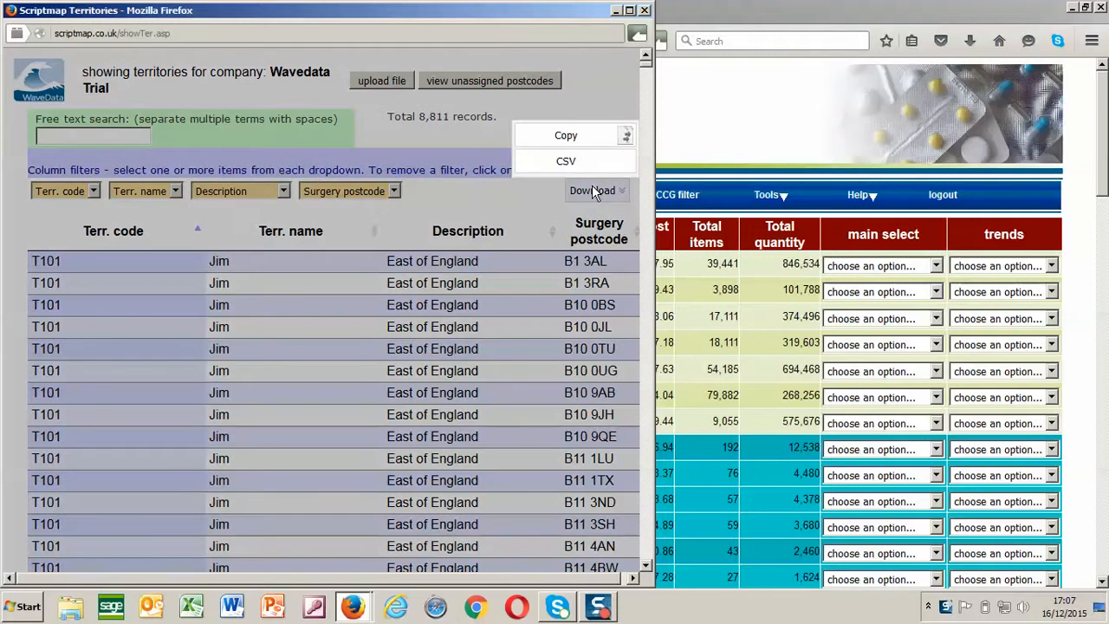
{"action": "left_click", "coordinate": [566, 137]}
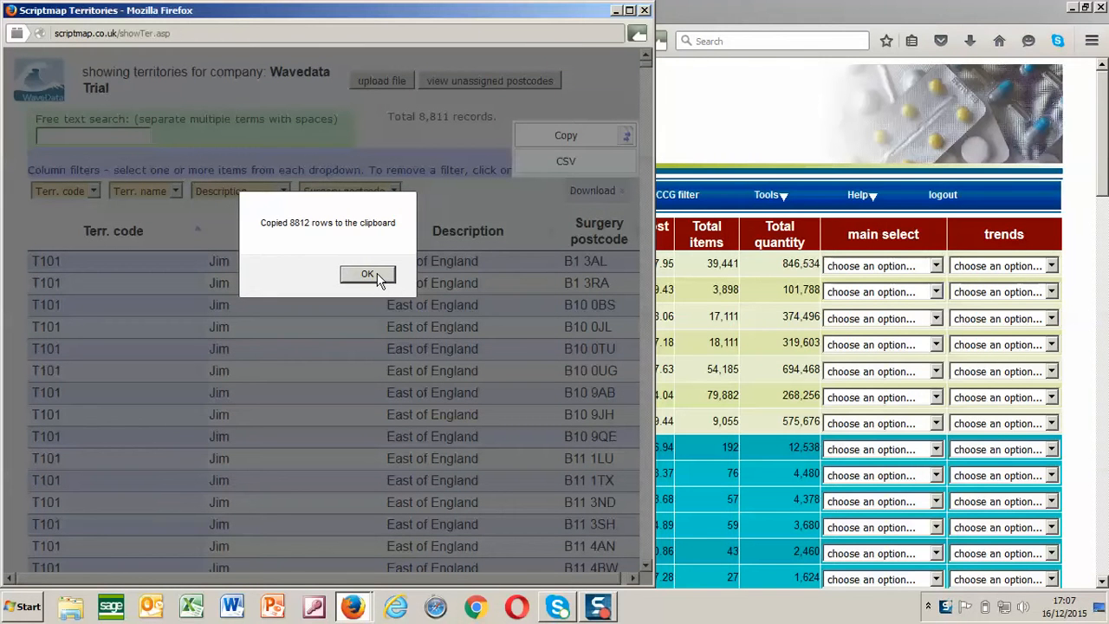
{"action": "left_click", "coordinate": [374, 275]}
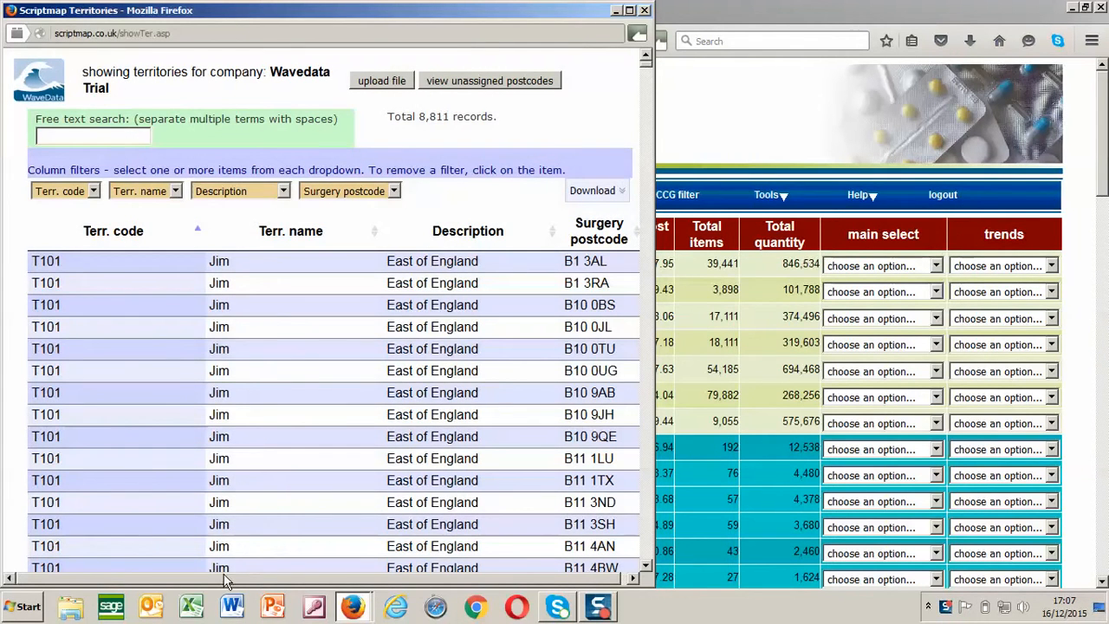
{"action": "left_click", "coordinate": [194, 605]}
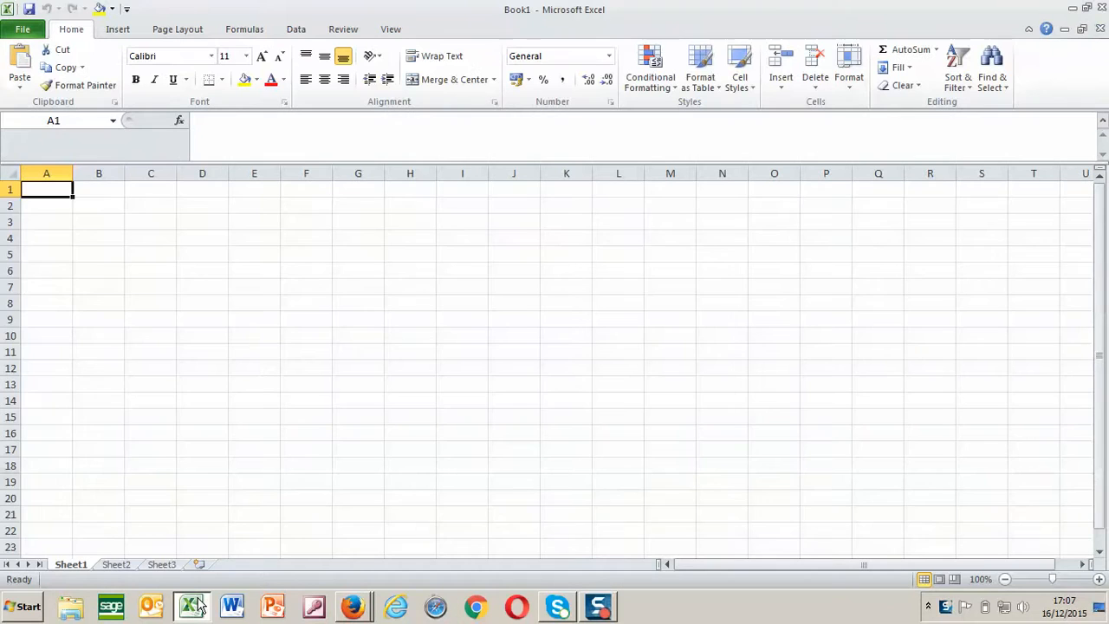
{"action": "key", "text": "ctrl+v"}
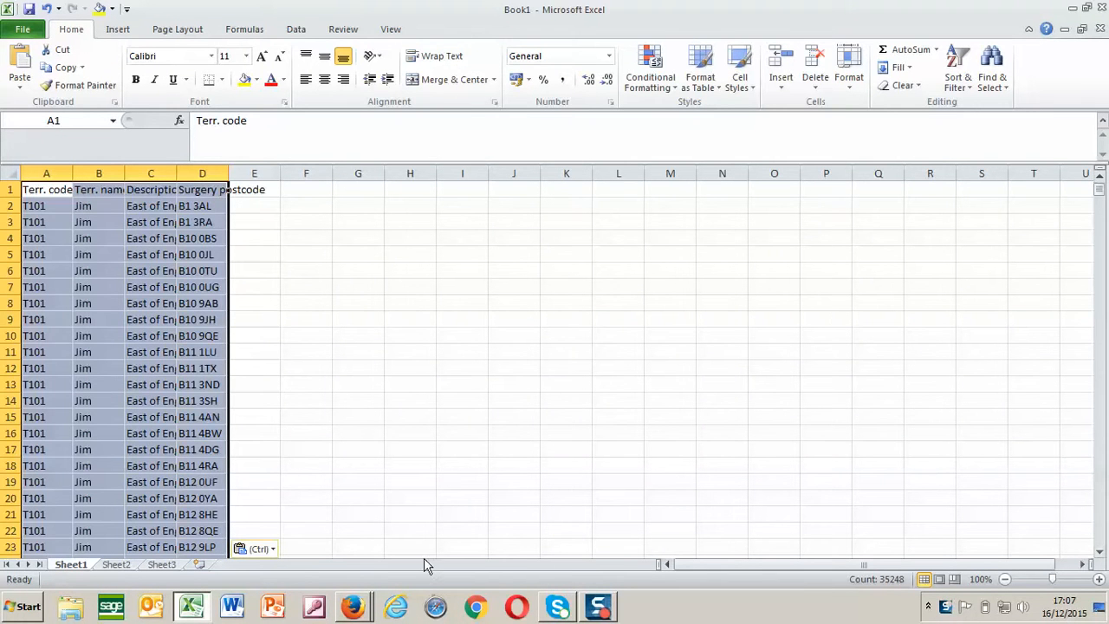
Step: Return to the Territories window in Firefox, show the unassigned postcodes and copy that list to the clipboard
{"action": "left_click", "coordinate": [352, 607]}
{"action": "left_click", "coordinate": [354, 574]}
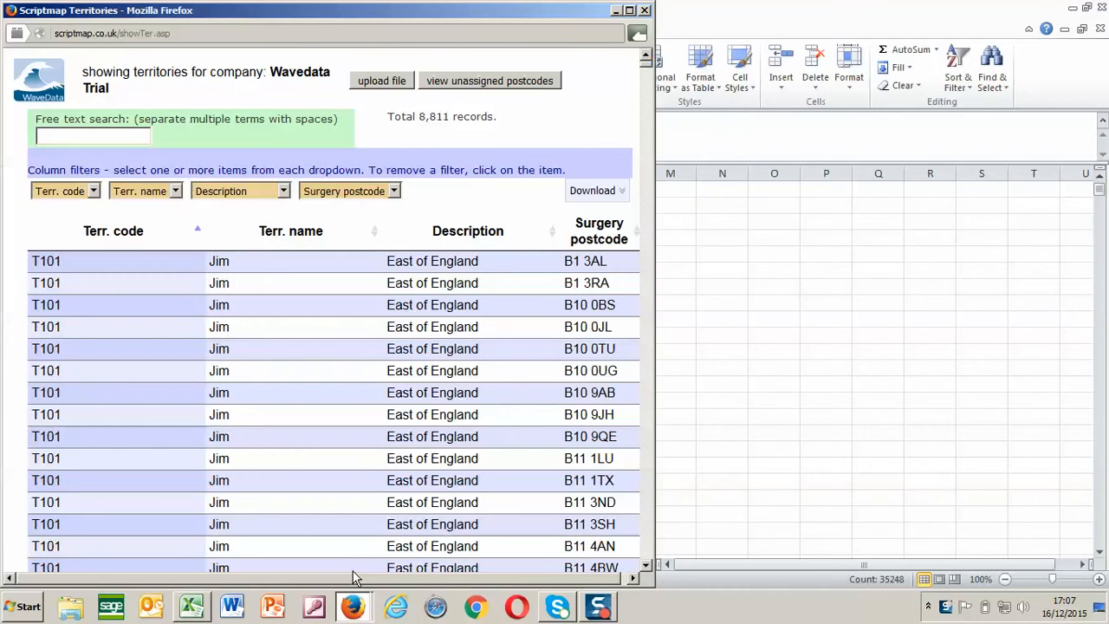
{"action": "left_click", "coordinate": [488, 82]}
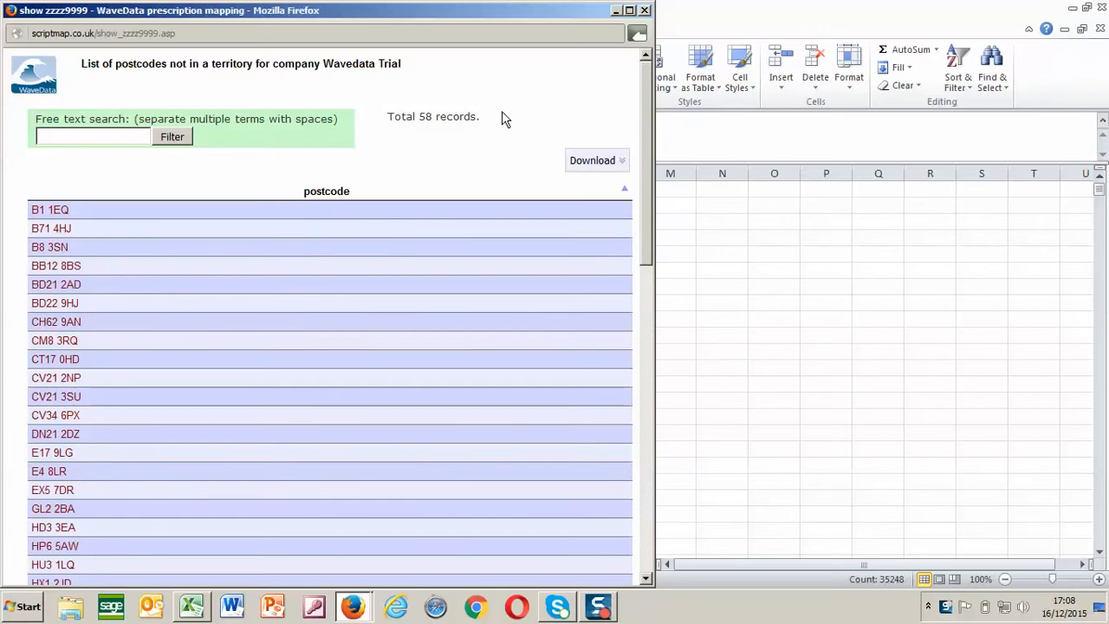
{"action": "left_click", "coordinate": [603, 162]}
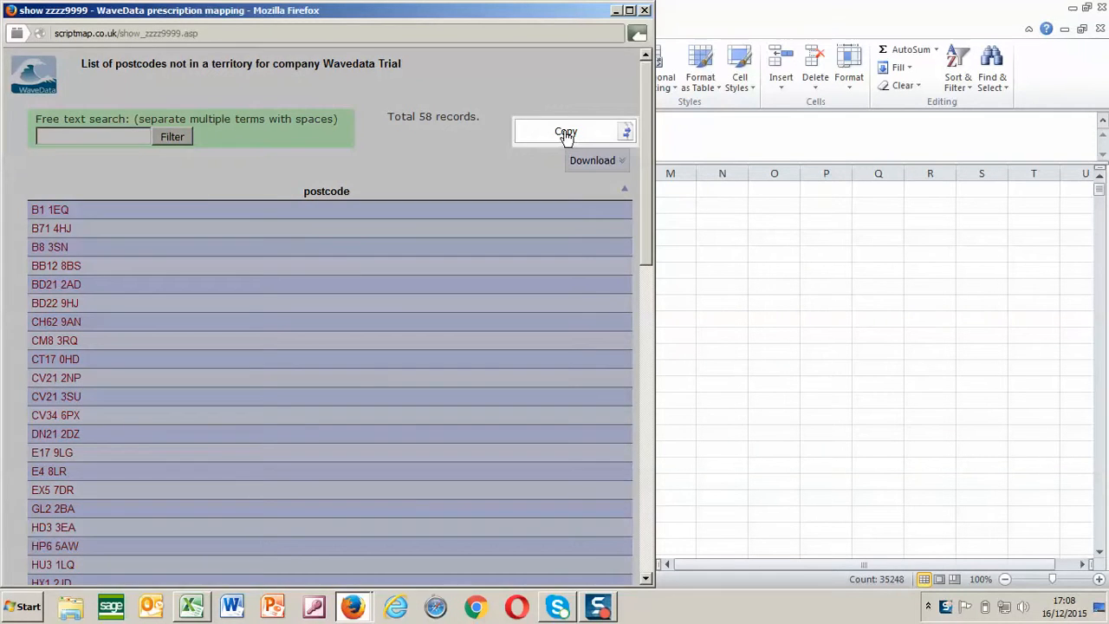
{"action": "left_click", "coordinate": [566, 135]}
{"action": "left_click", "coordinate": [376, 276]}
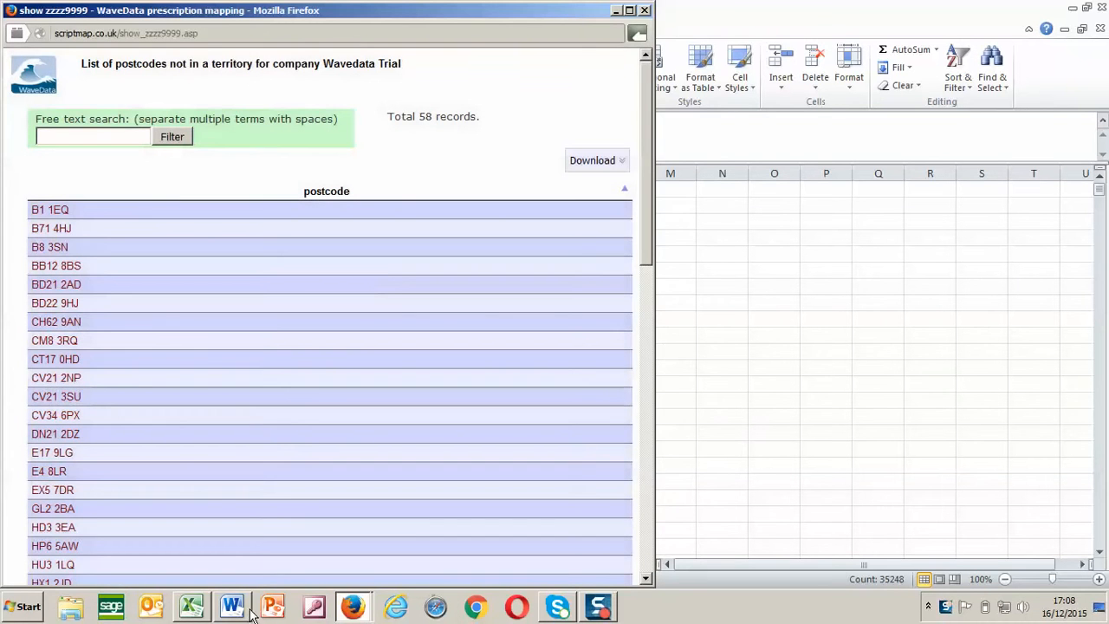
Step: Switch to Excel and paste the unassigned postcodes below the last surgery postcode, starting at cell D8813
{"action": "left_click", "coordinate": [196, 612]}
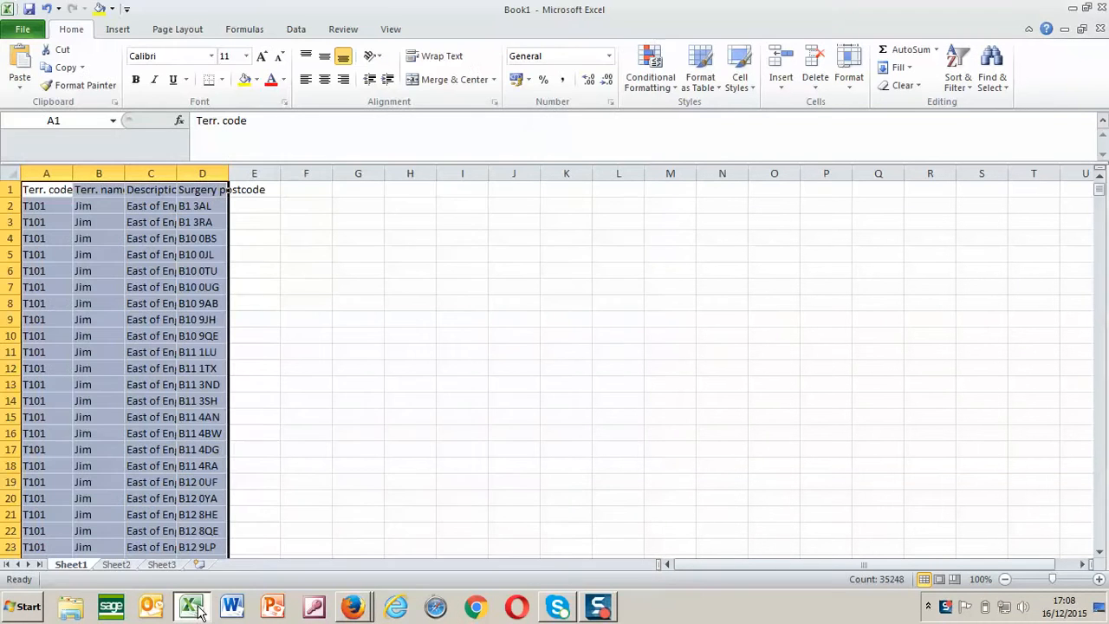
{"action": "left_click_drag", "start_coordinate": [1098, 189], "coordinate": [1106, 539]}
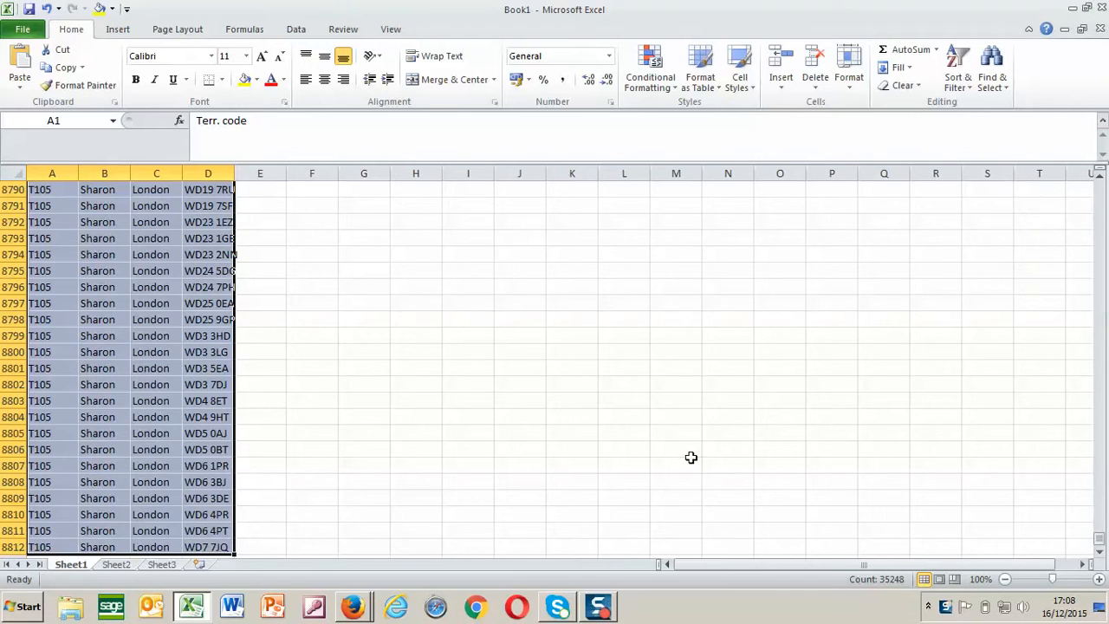
{"action": "left_click", "coordinate": [340, 466]}
{"action": "key", "text": "Down"}
{"action": "key", "text": "Down"}
{"action": "key", "text": "Down"}
{"action": "key", "text": "Down"}
{"action": "key", "text": "Down"}
{"action": "key", "text": "Down"}
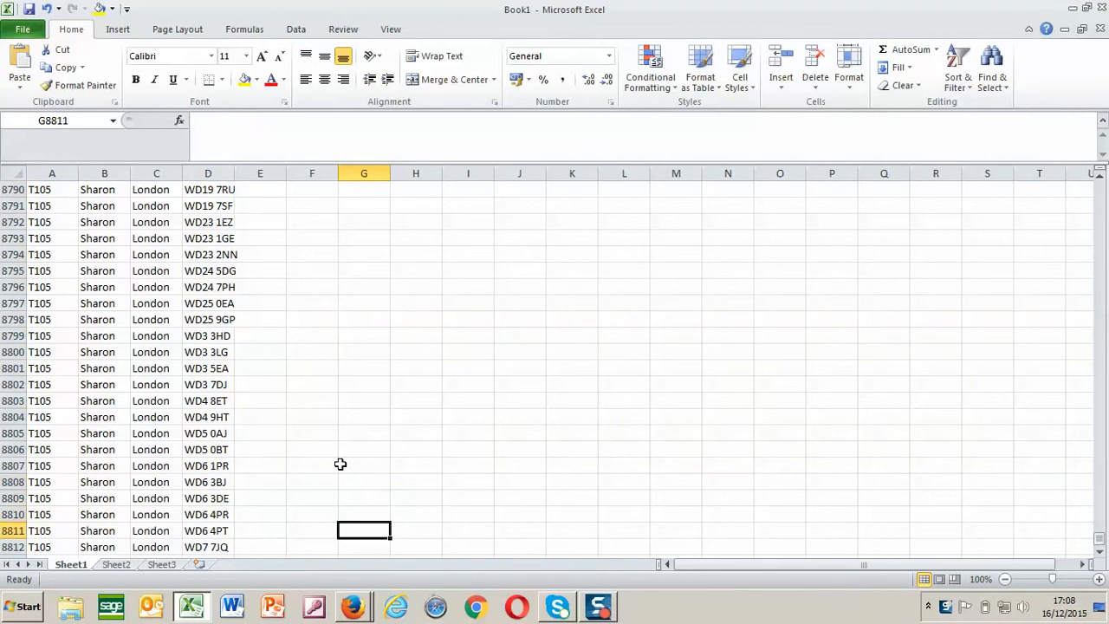
{"action": "key", "text": "Left"}
{"action": "key", "text": "Left"}
{"action": "key", "text": "Left"}
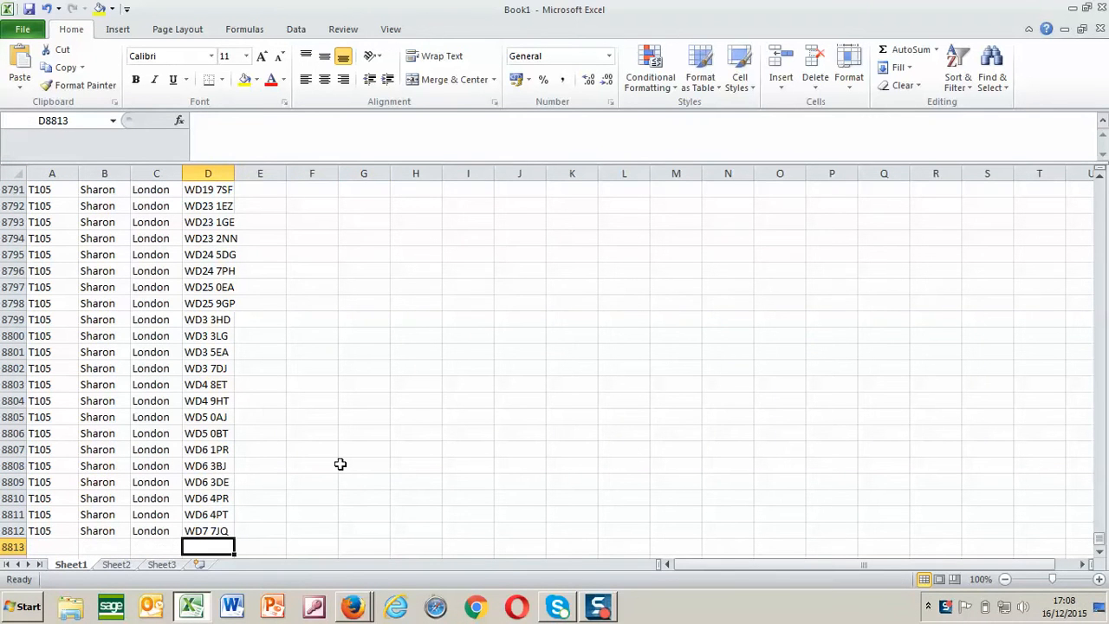
{"action": "key", "text": "ctrl+v"}
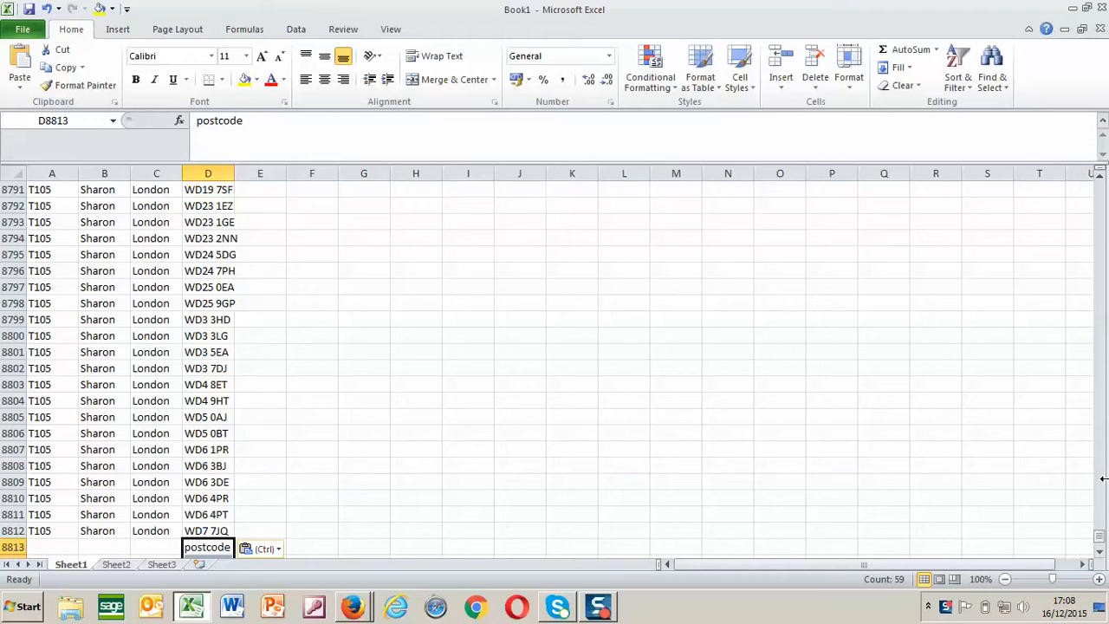
Step: Delete row 8813, which holds the pasted "postcode" heading
{"action": "scroll", "coordinate": [1102, 553], "scroll_direction": "down", "scroll_amount": 4}
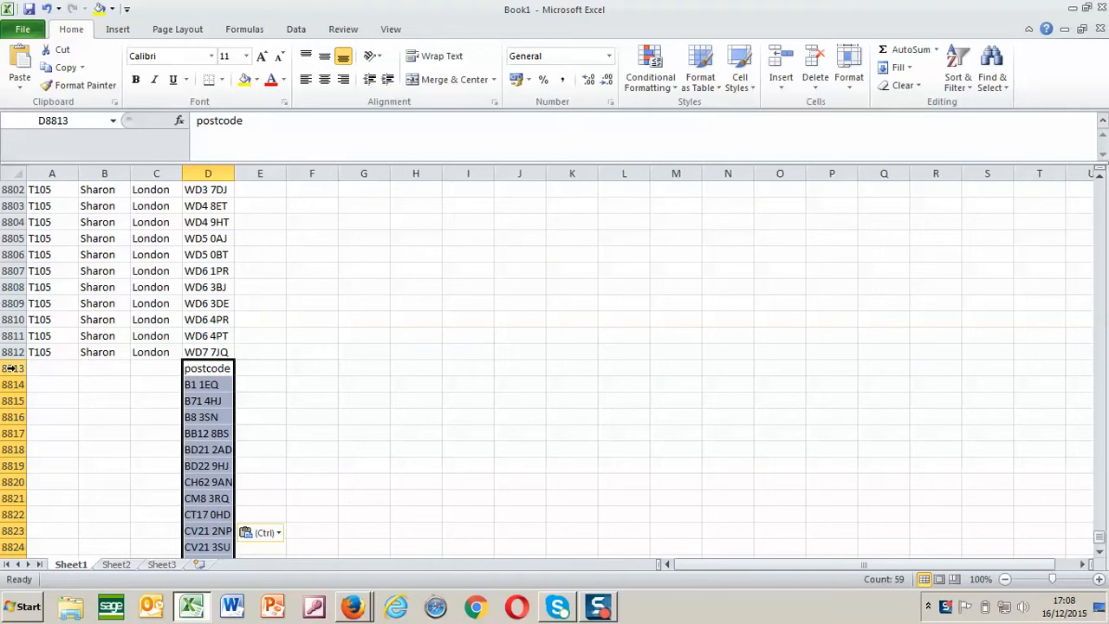
{"action": "left_click", "coordinate": [9, 368]}
{"action": "right_click", "coordinate": [11, 368]}
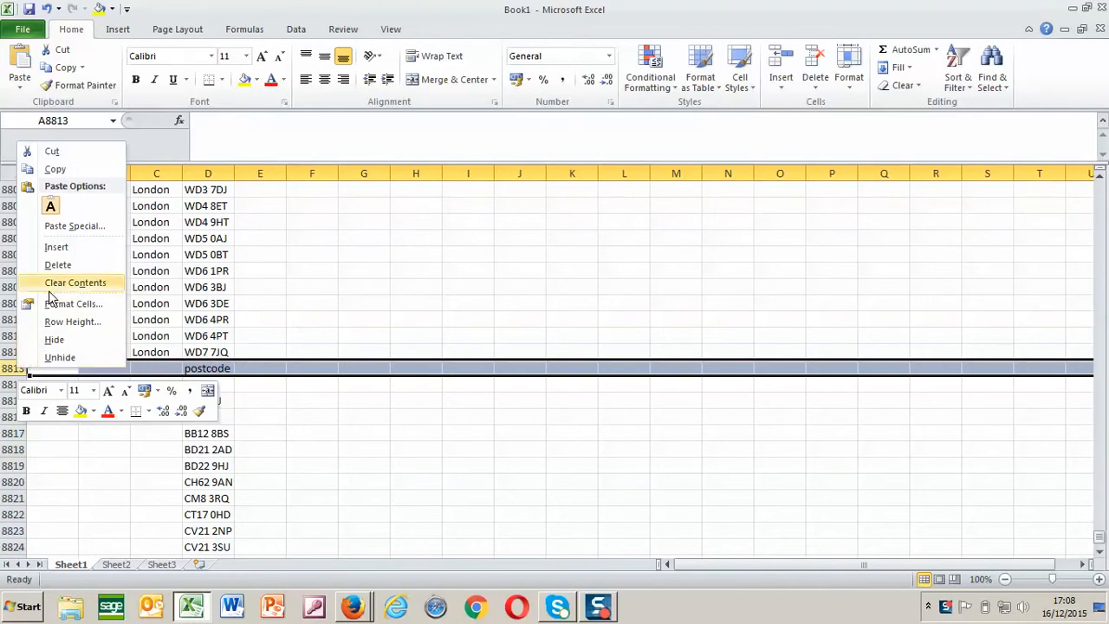
{"action": "left_click", "coordinate": [58, 265]}
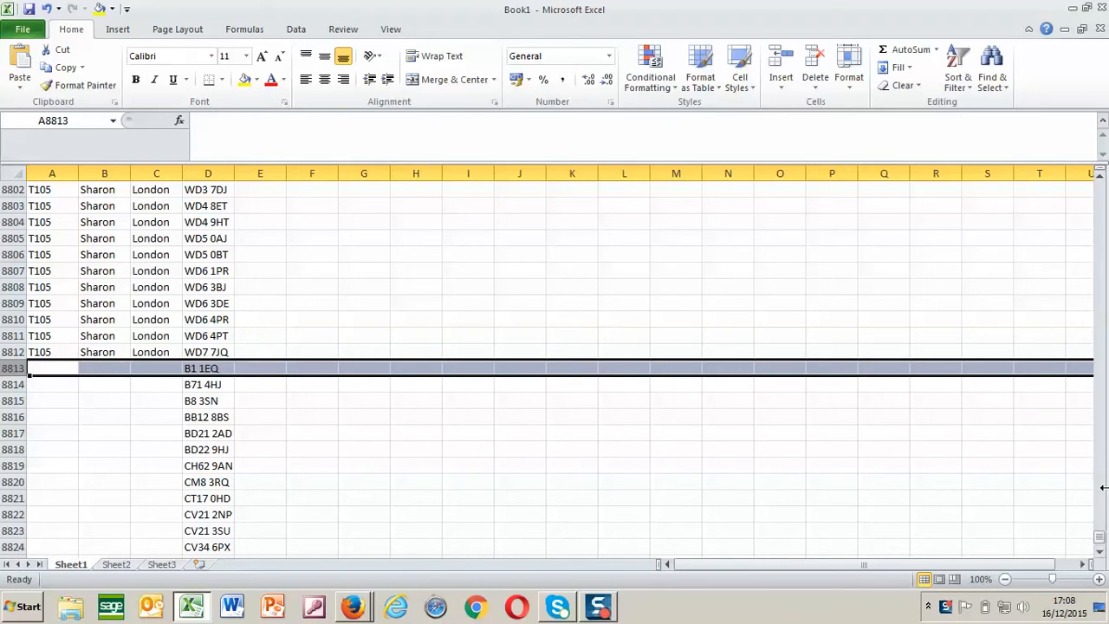
Step: Clear the contents of row 8870, which holds the "zzzz end of list" marker
{"action": "left_click_drag", "start_coordinate": [1100, 543], "coordinate": [1100, 546]}
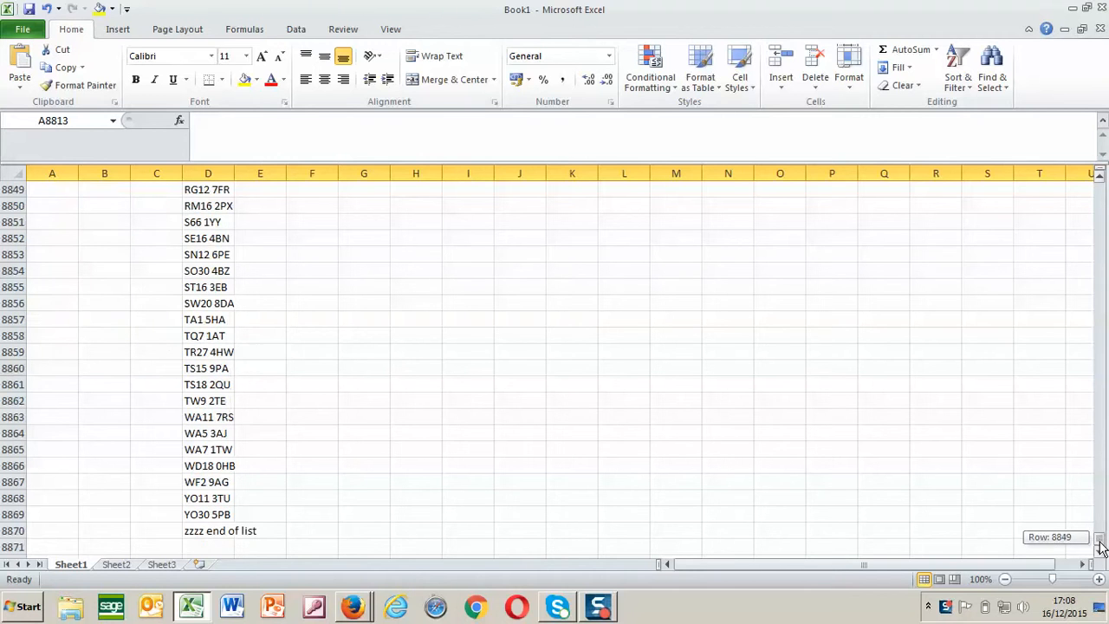
{"action": "left_click", "coordinate": [7, 530]}
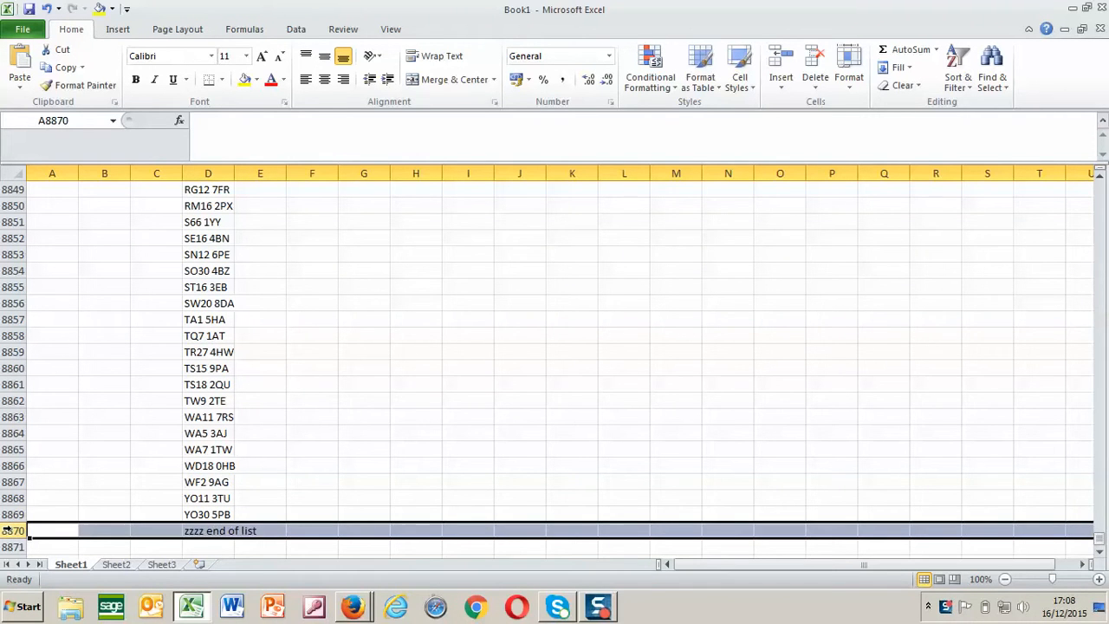
{"action": "key", "text": "Delete"}
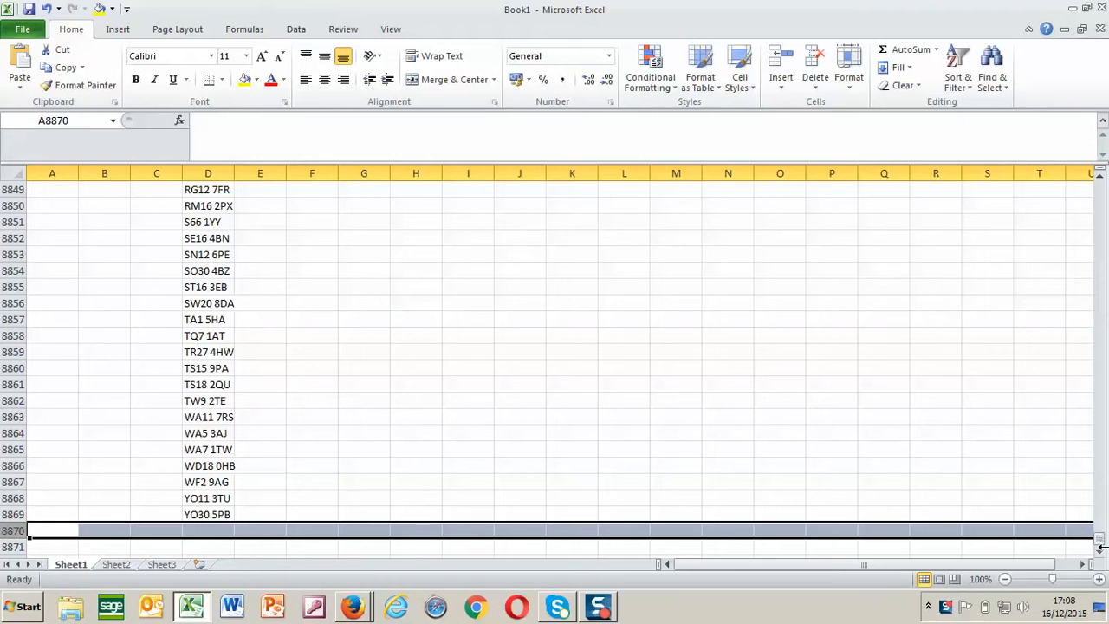
Step: Fit the Description column's width to its contents and delete the heading row at the start of the sheet
{"action": "left_click_drag", "start_coordinate": [1102, 545], "coordinate": [1104, 188]}
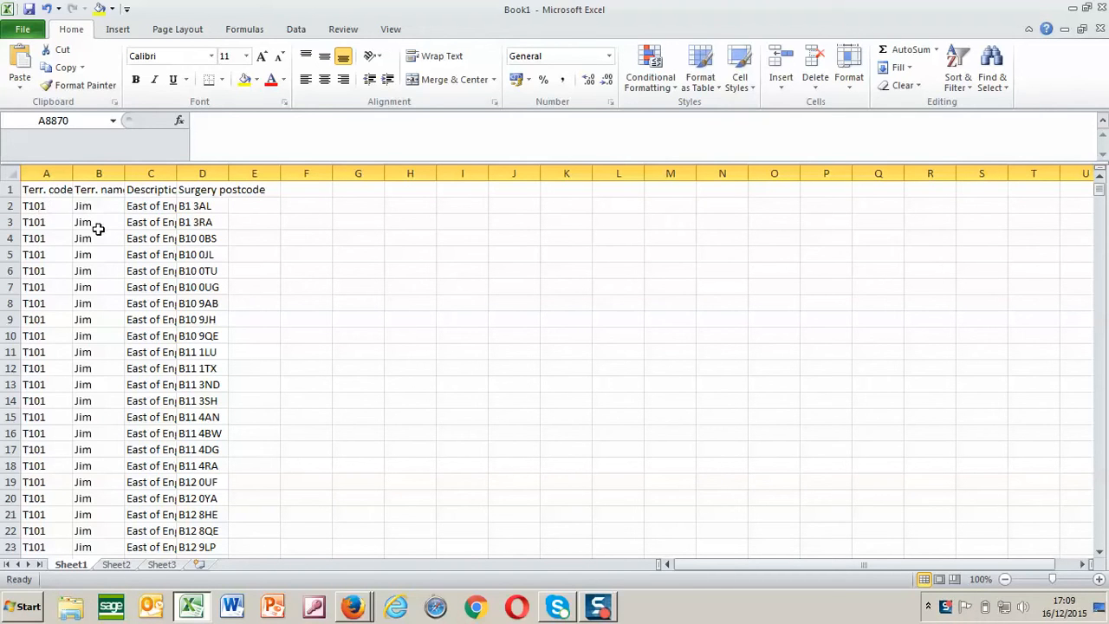
{"action": "double_click", "coordinate": [176, 168]}
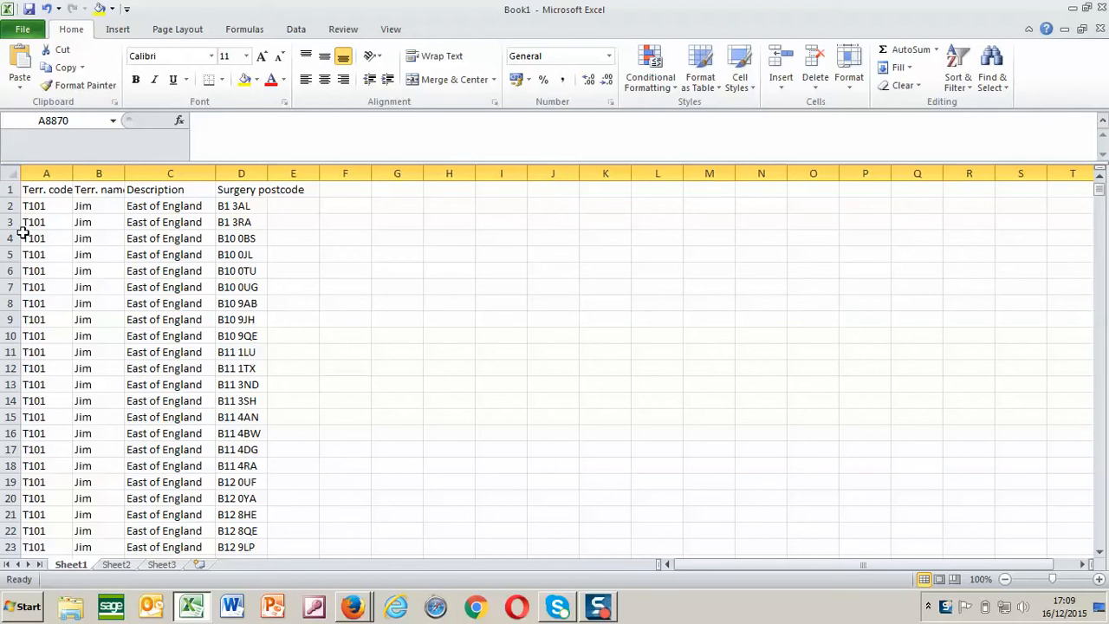
{"action": "left_click", "coordinate": [6, 189]}
{"action": "right_click", "coordinate": [6, 188]}
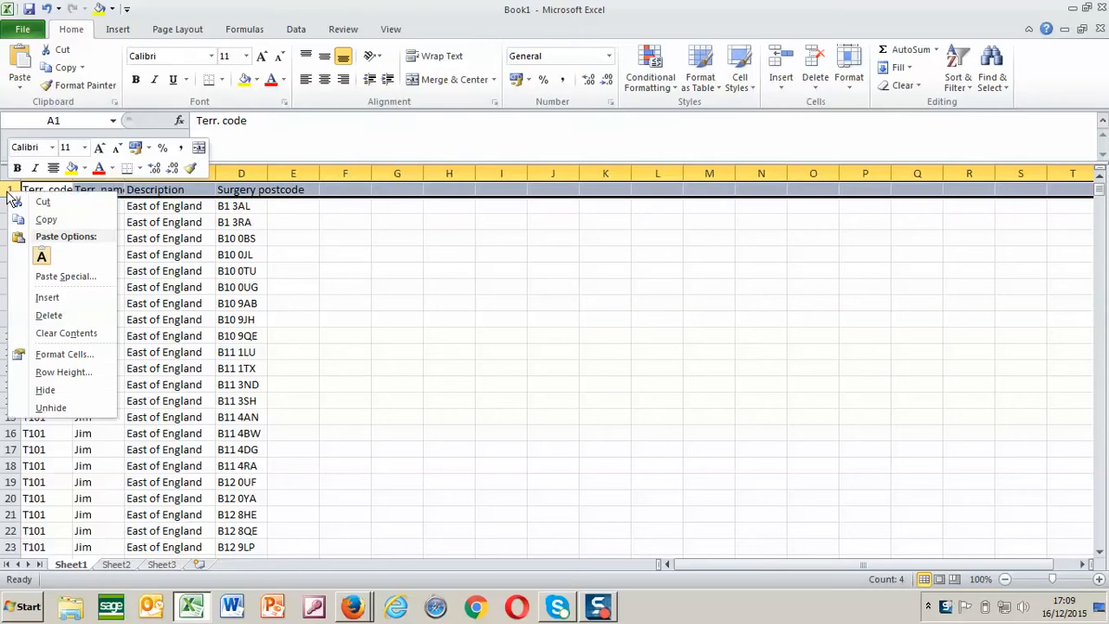
{"action": "left_click", "coordinate": [47, 316]}
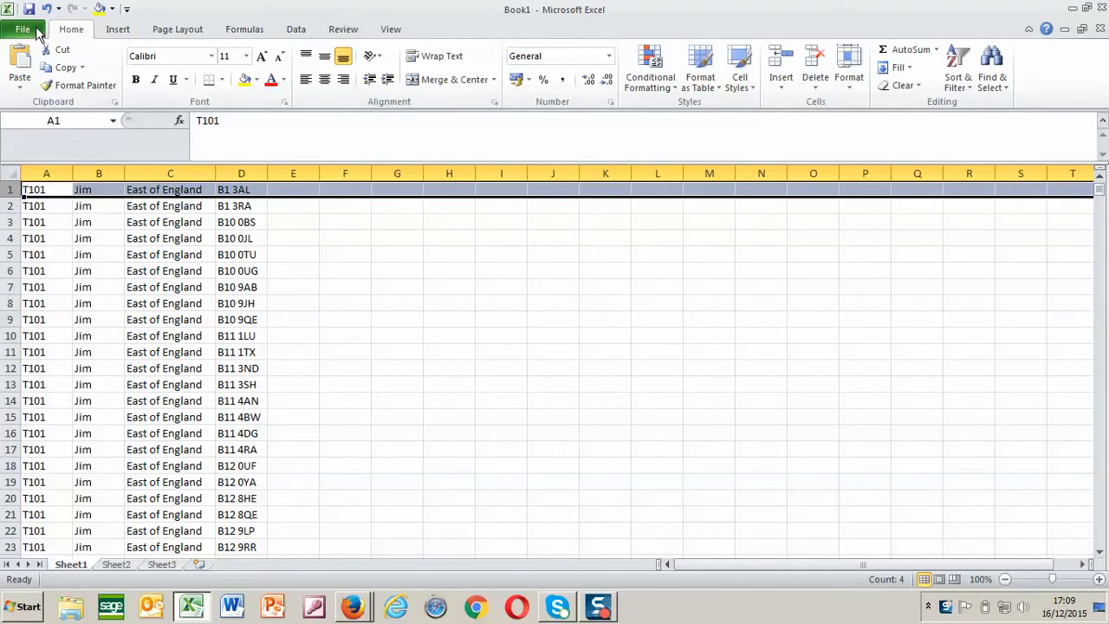
Step: Switch back to the Firefox window that lists the postcodes not in a territory
{"action": "left_click", "coordinate": [36, 28]}
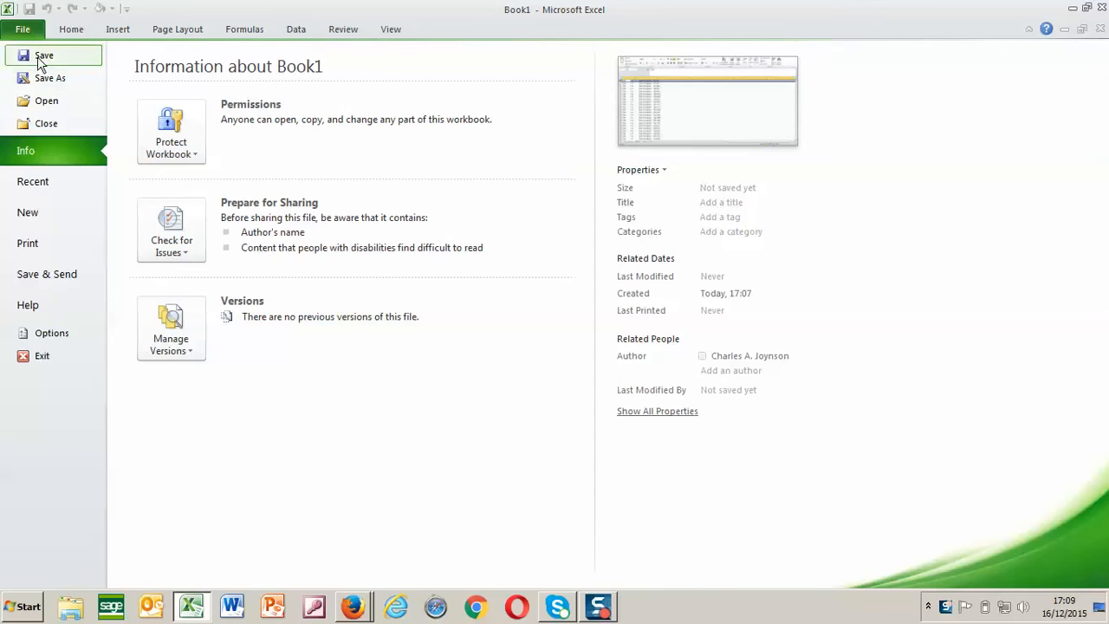
{"action": "left_click", "coordinate": [26, 29]}
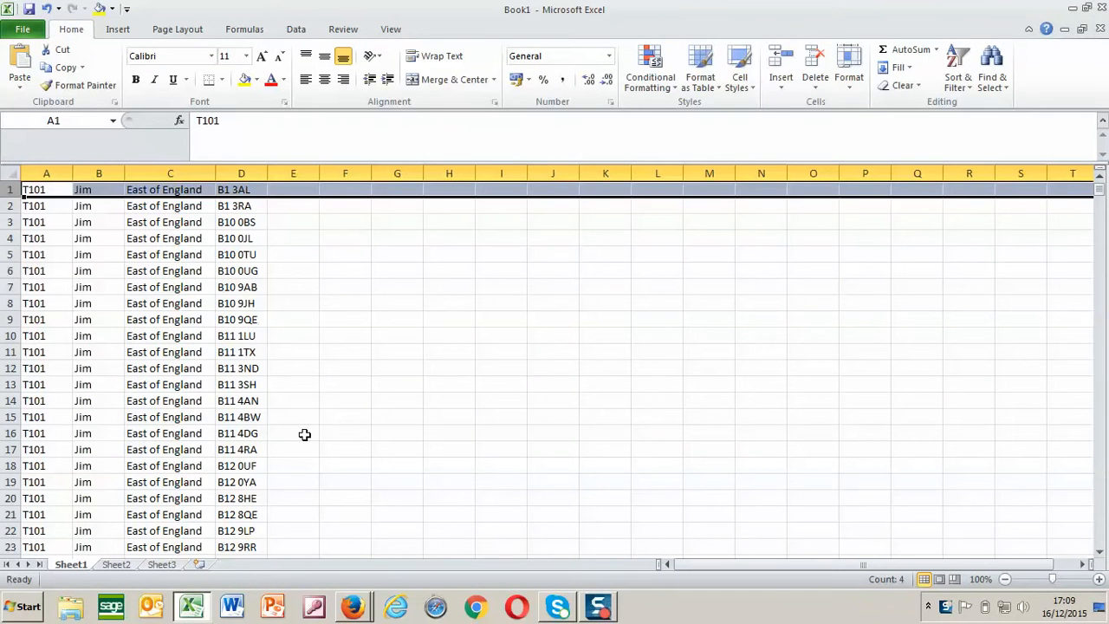
{"action": "mouse_move", "coordinate": [356, 608]}
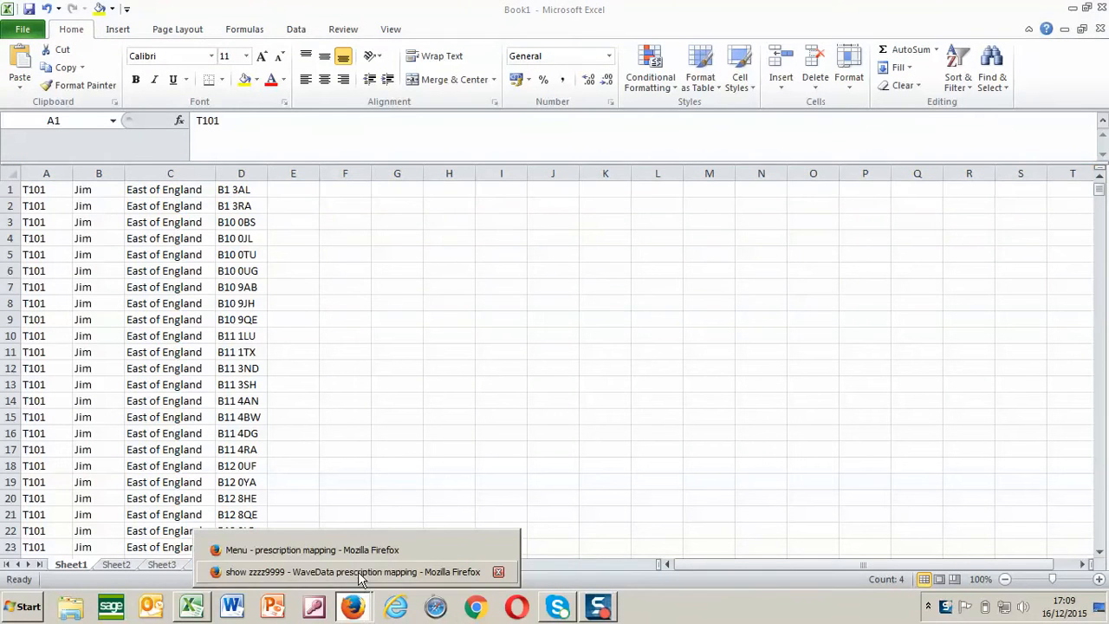
{"action": "left_click", "coordinate": [359, 572]}
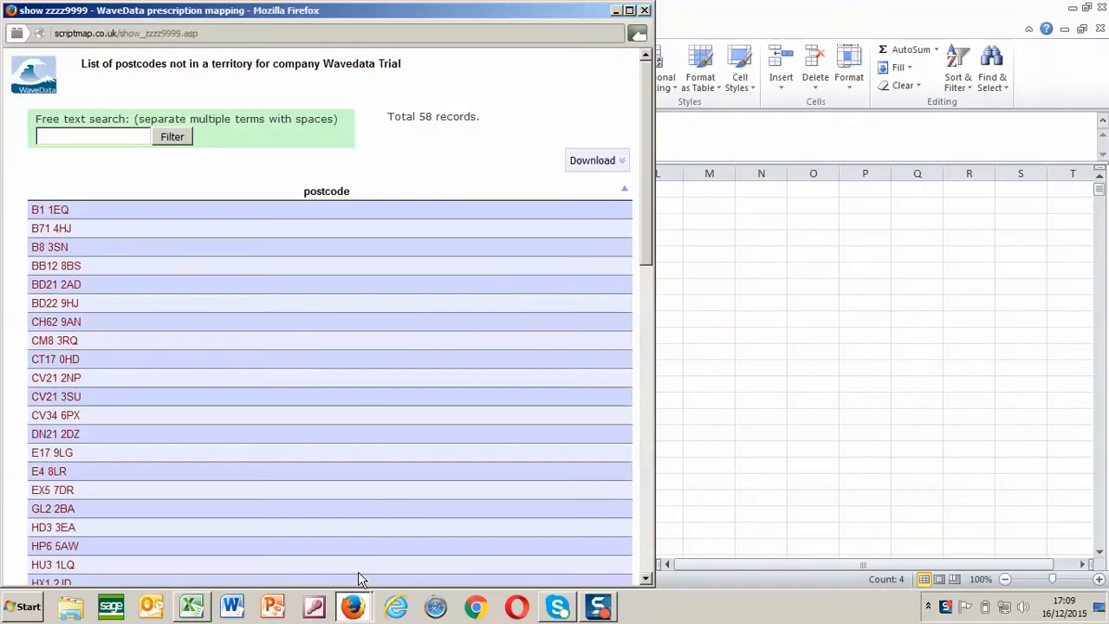
Step: Close the list of unassigned postcodes and open the Territories list from ScriptMap's main page in Firefox
{"action": "left_click", "coordinate": [645, 12]}
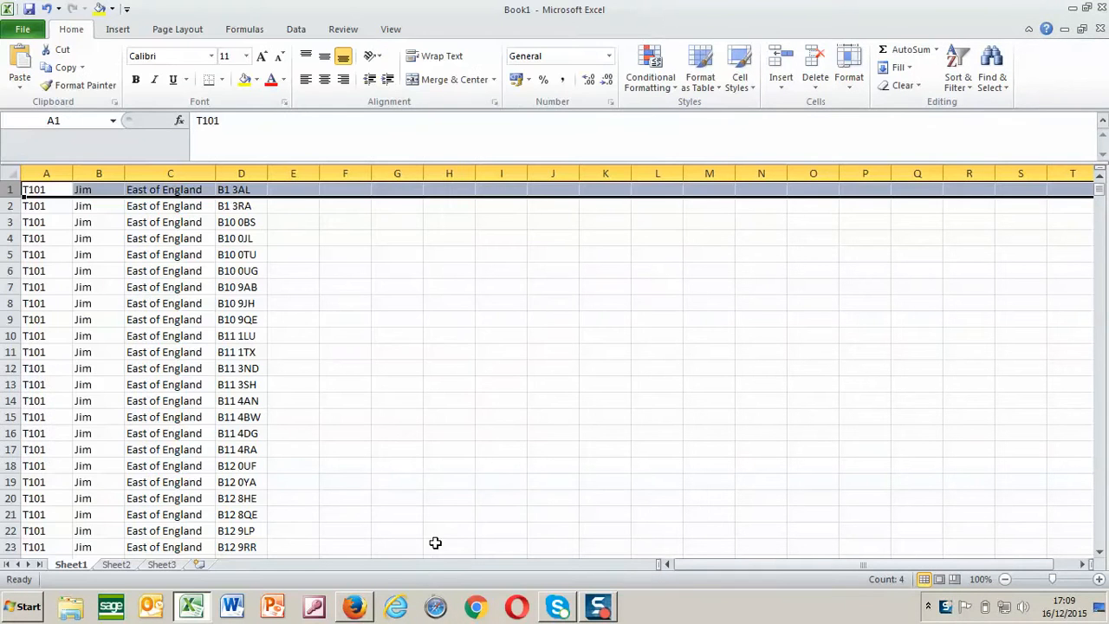
{"action": "left_click", "coordinate": [353, 606]}
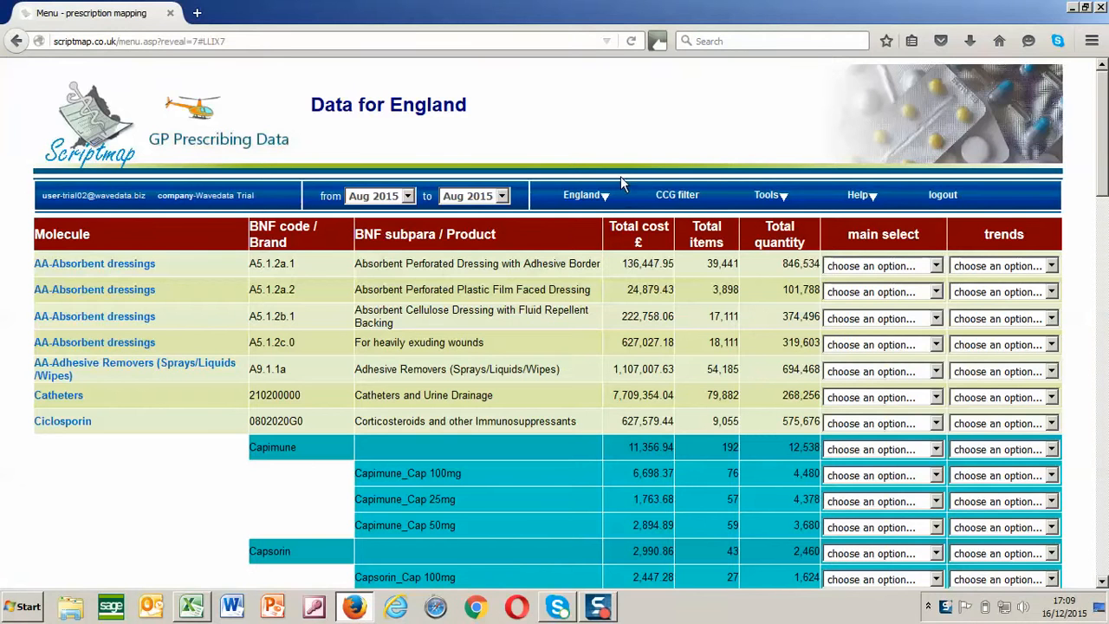
{"action": "mouse_move", "coordinate": [774, 194]}
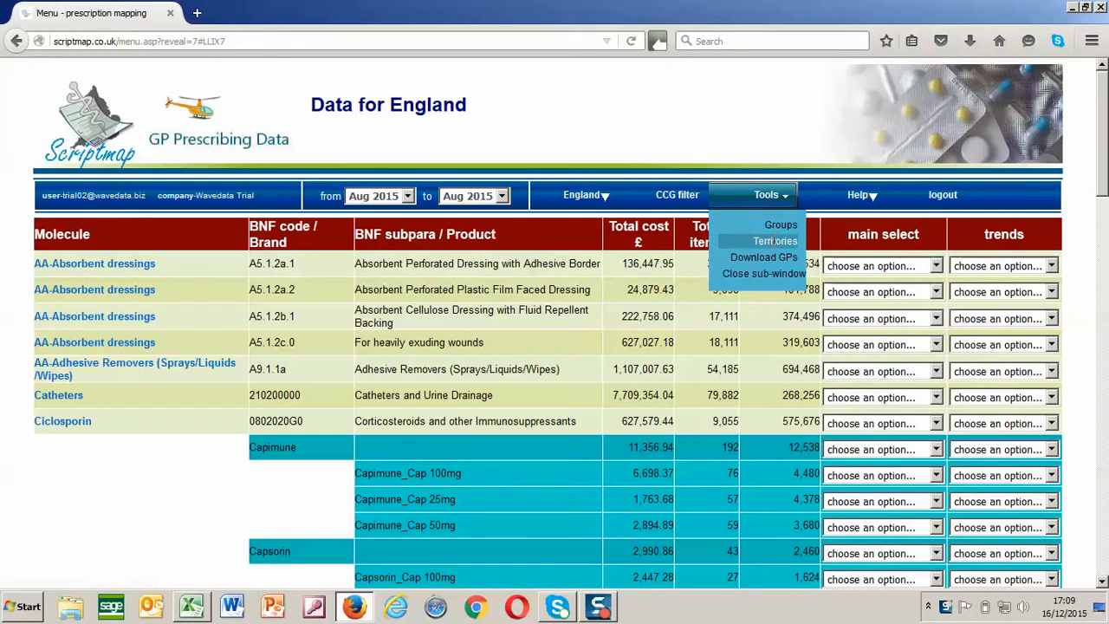
{"action": "left_click", "coordinate": [774, 241]}
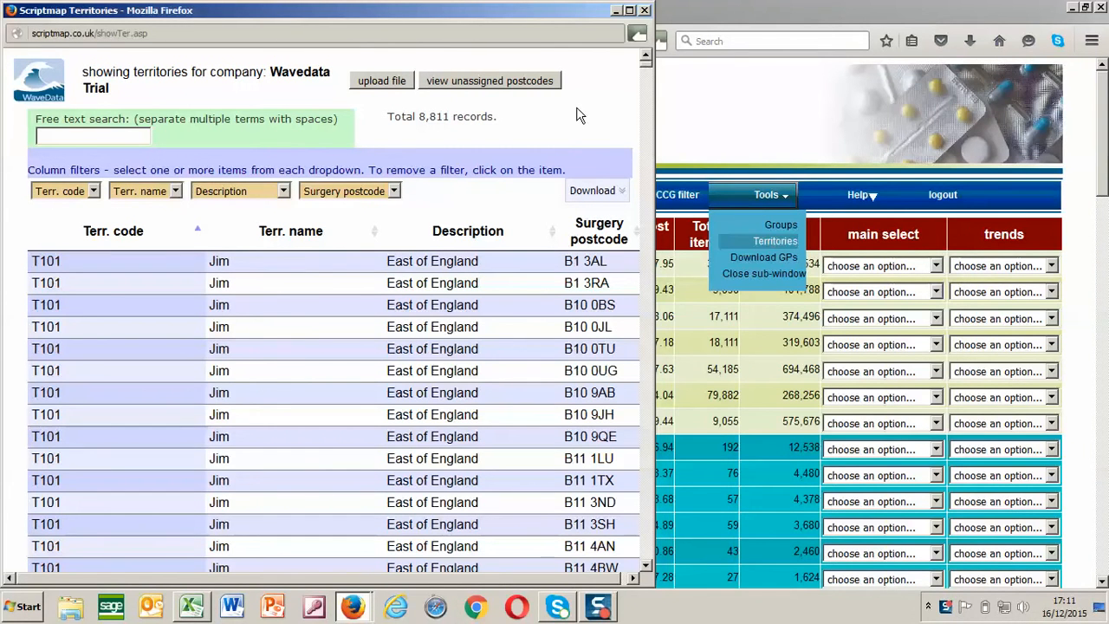
Step: Open the territory file upload page and view the file selection dialog, cancelling it without choosing a file
{"action": "left_click", "coordinate": [379, 79]}
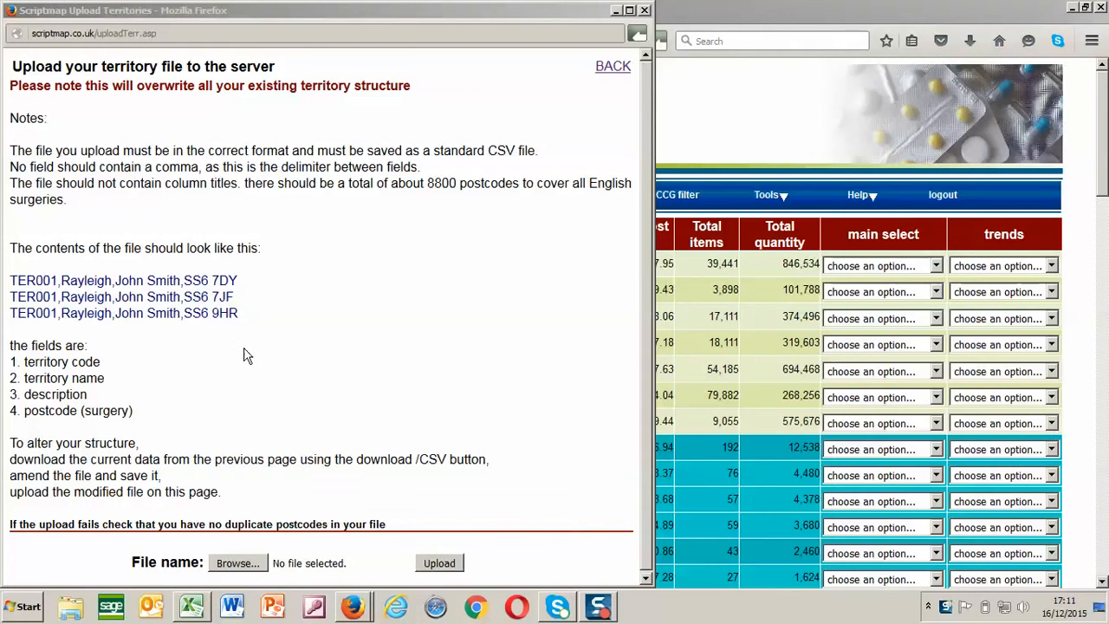
{"action": "left_click", "coordinate": [254, 565]}
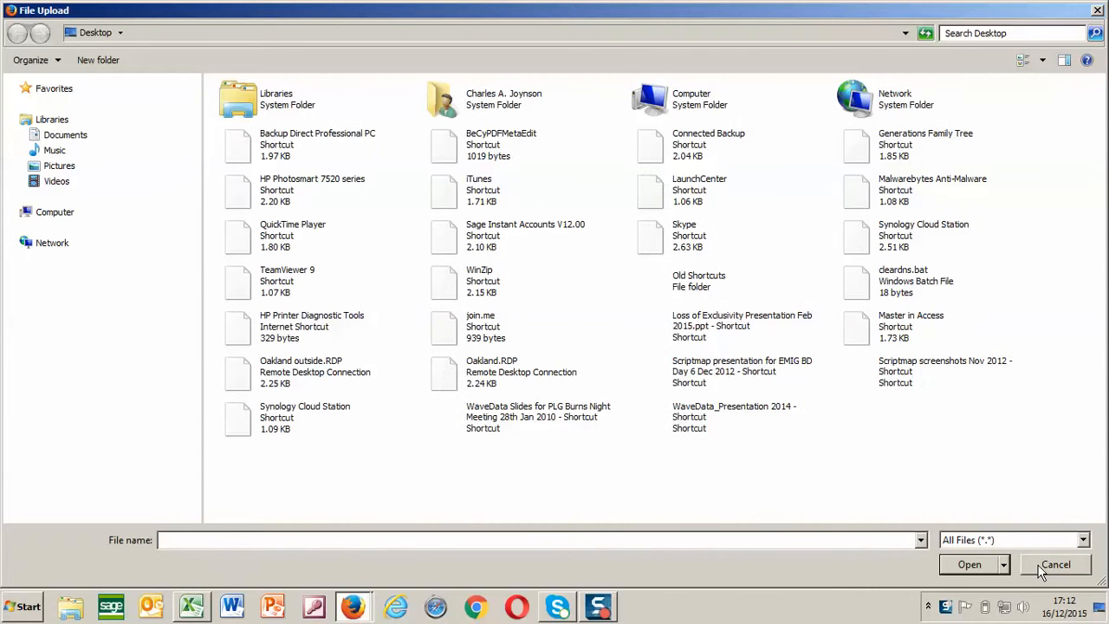
{"action": "key", "text": "Escape"}
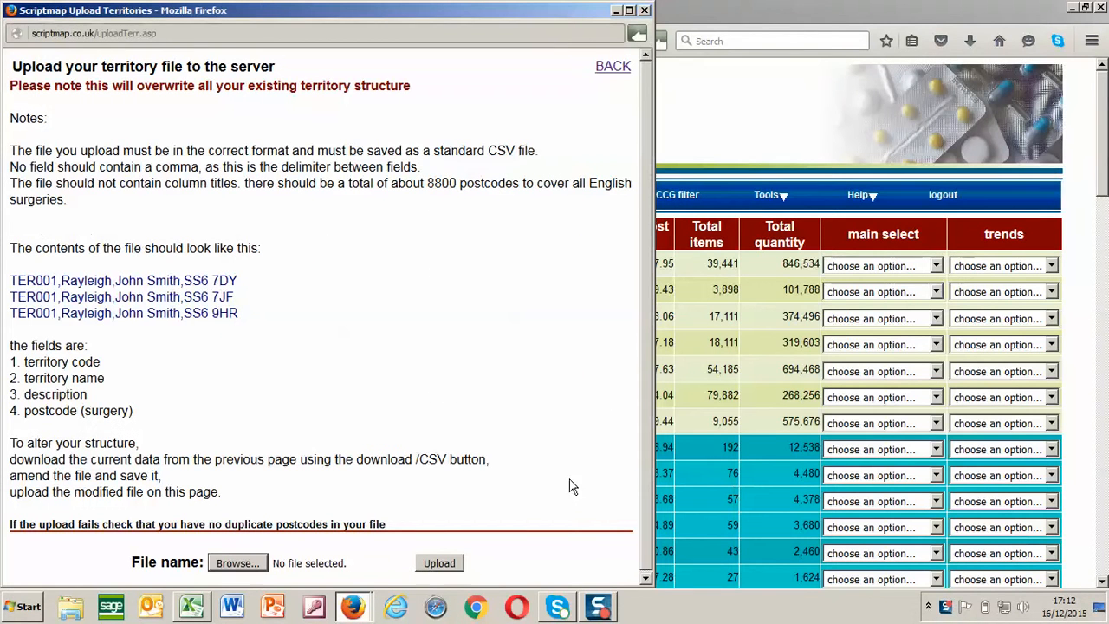